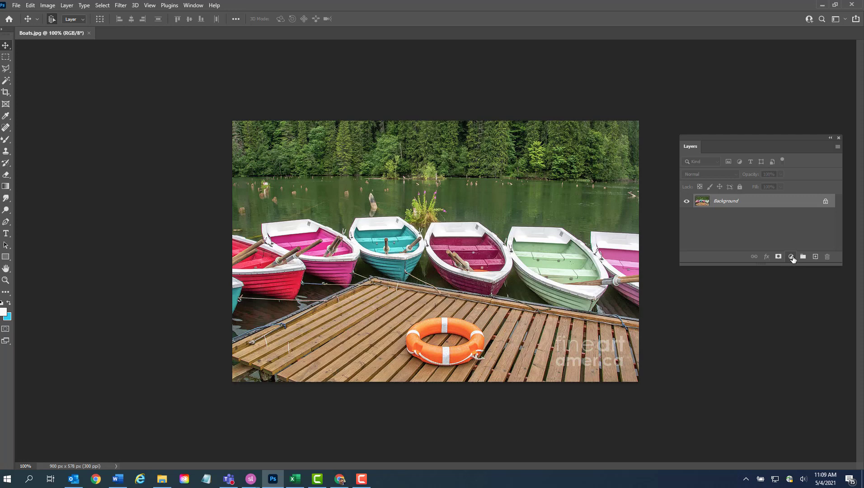
- Add a Vibrance adjustment layer above the boats photo with Vibrance set to +70
left_click(791, 257)
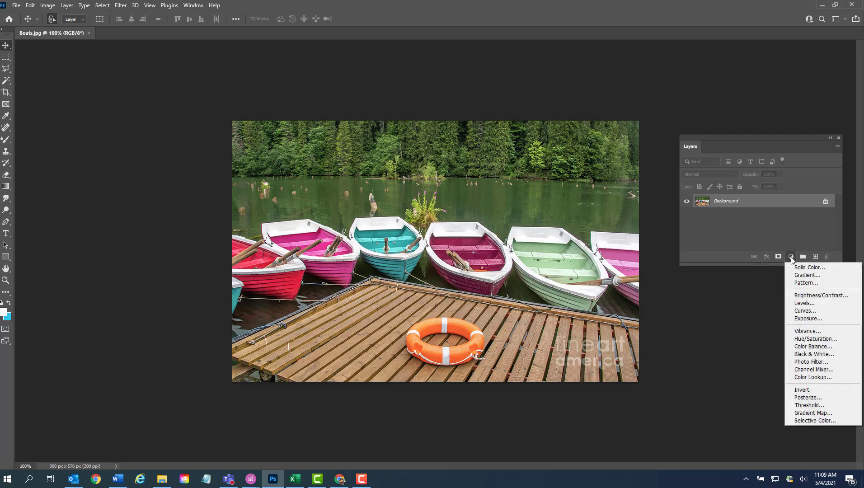
left_click(816, 334)
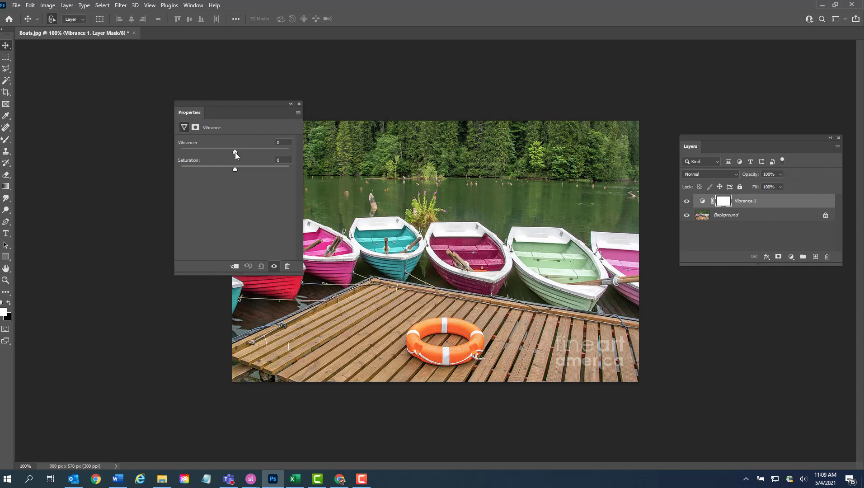
left_click_drag(235, 153, 306, 159)
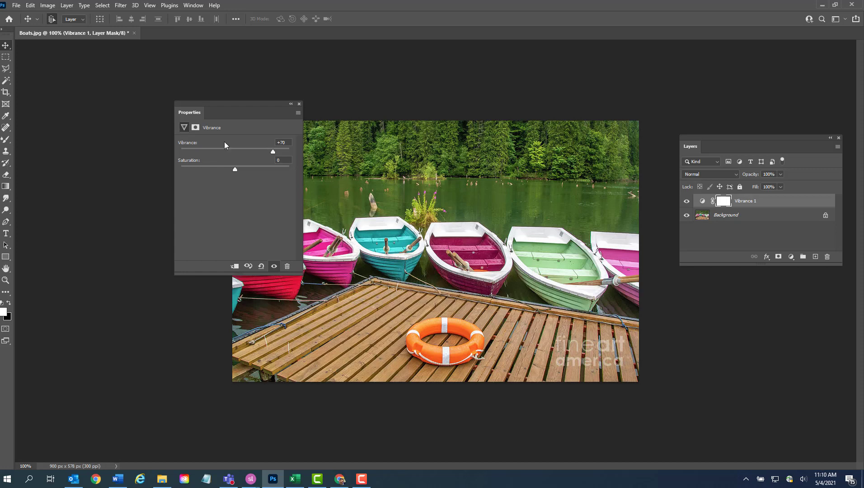
left_click(299, 105)
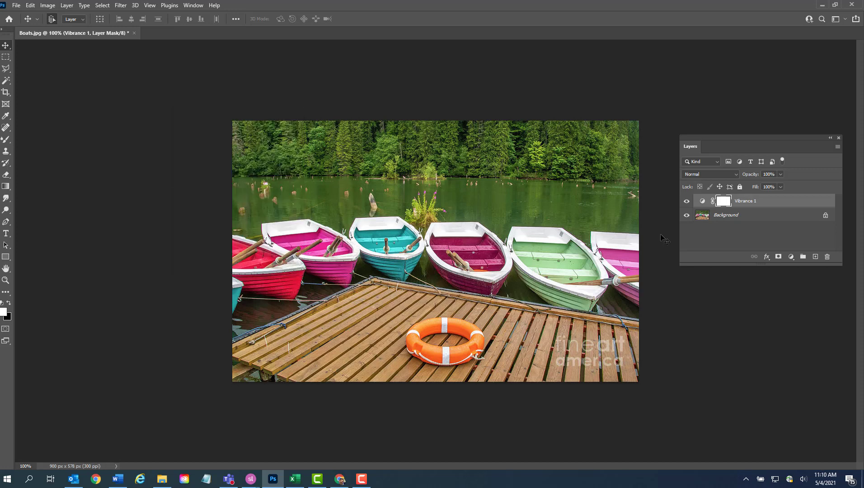
- Toggle the Vibrance layer's visibility off and on to compare the photo before and after the adjustment
left_click(687, 202)
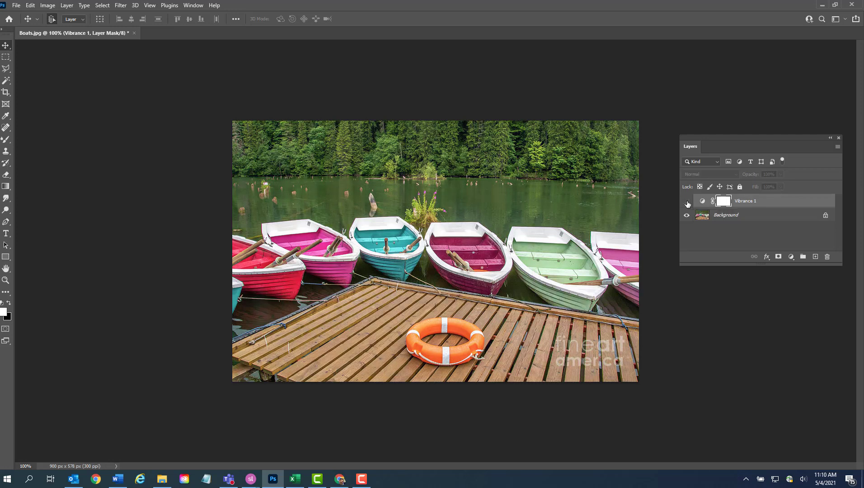
left_click(687, 202)
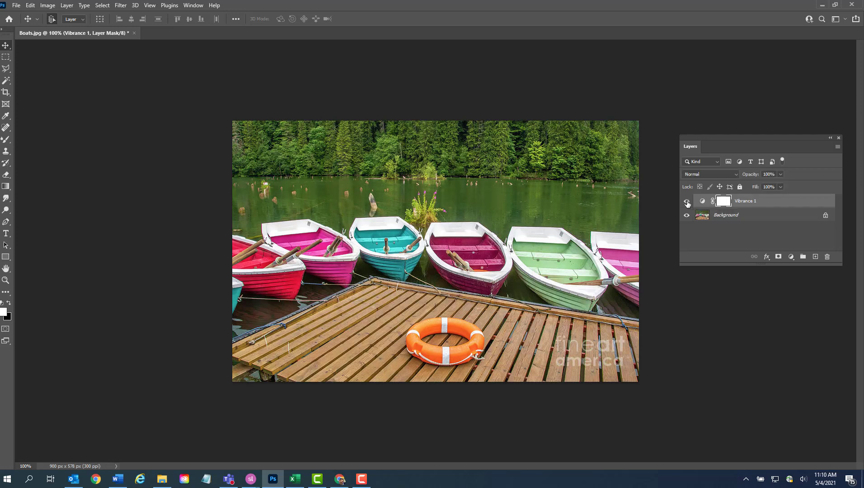
left_click(688, 202)
left_click(687, 202)
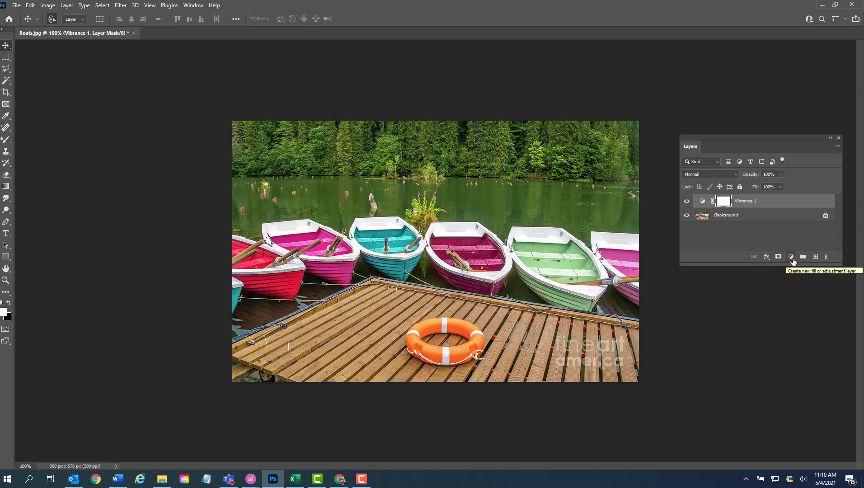
- Add a Hue/Saturation adjustment layer above the Vibrance layer and move its settings away from the photo
left_click(792, 257)
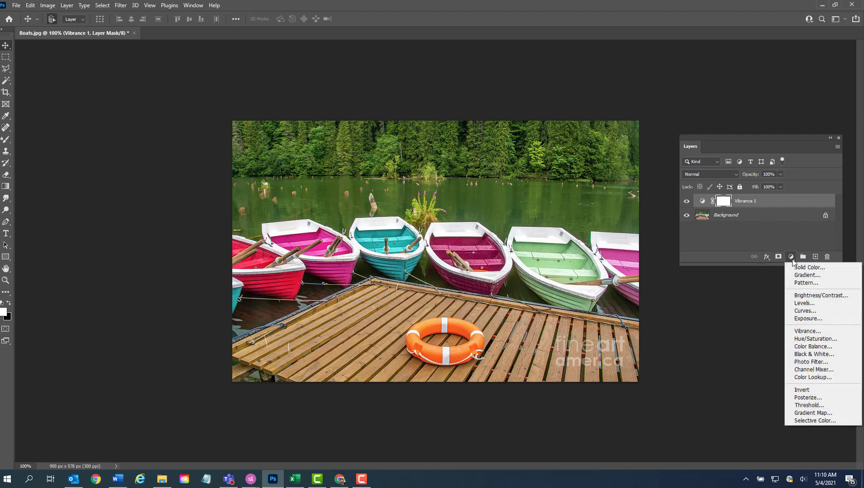
left_click(804, 340)
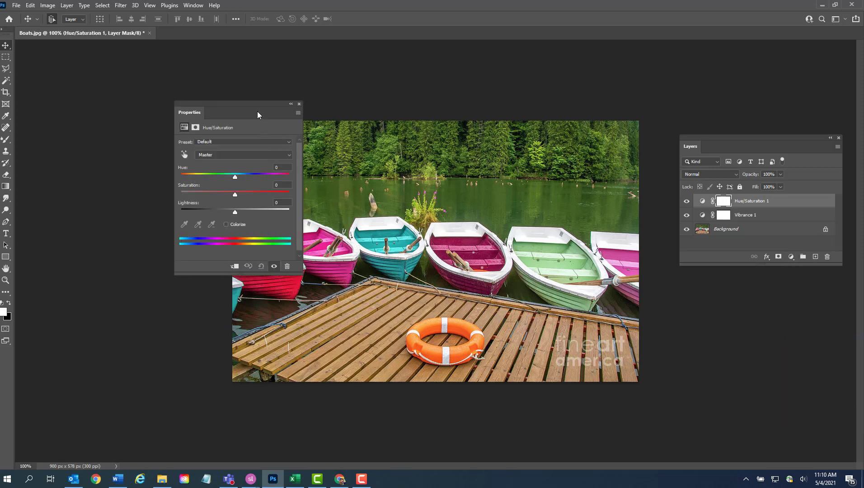
left_click_drag(257, 105, 210, 100)
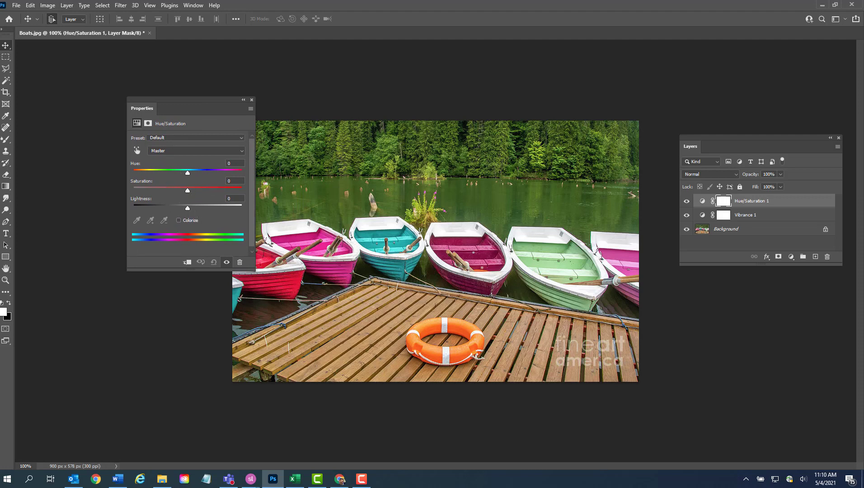
left_click(242, 151)
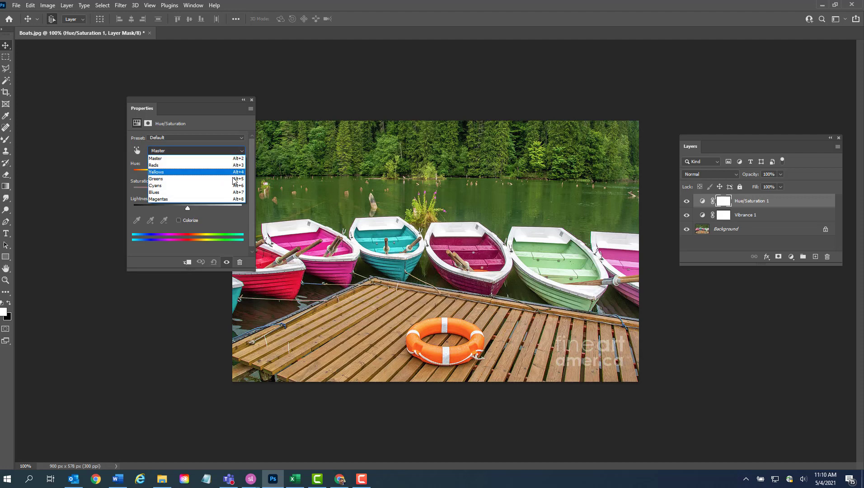
left_click(224, 145)
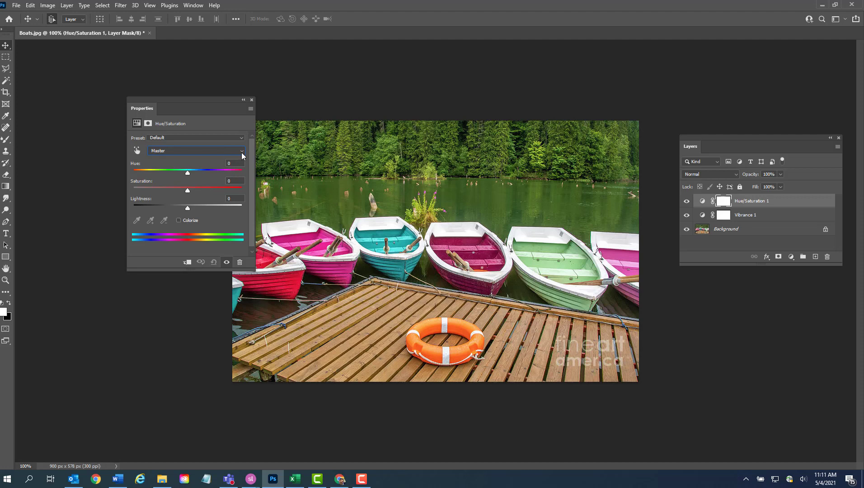
- Shift the hue of only the Cyans to -131 in the Hue/Saturation layer to turn the teal boats yellow
left_click(242, 154)
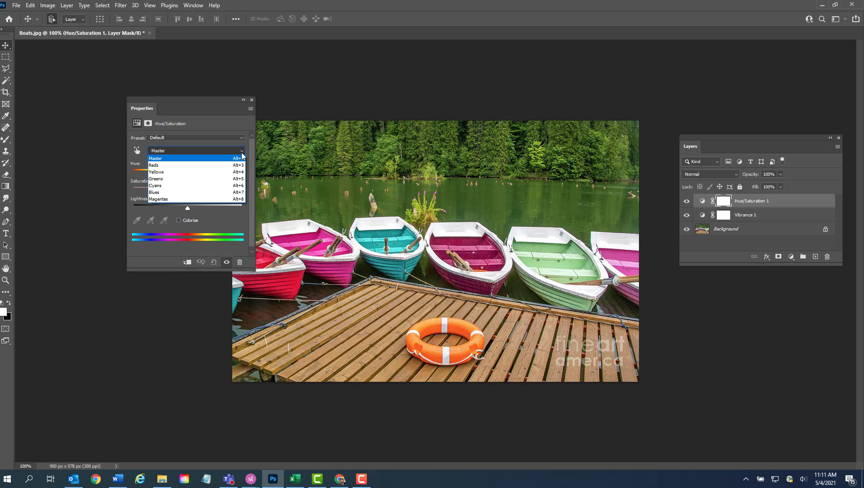
left_click(188, 190)
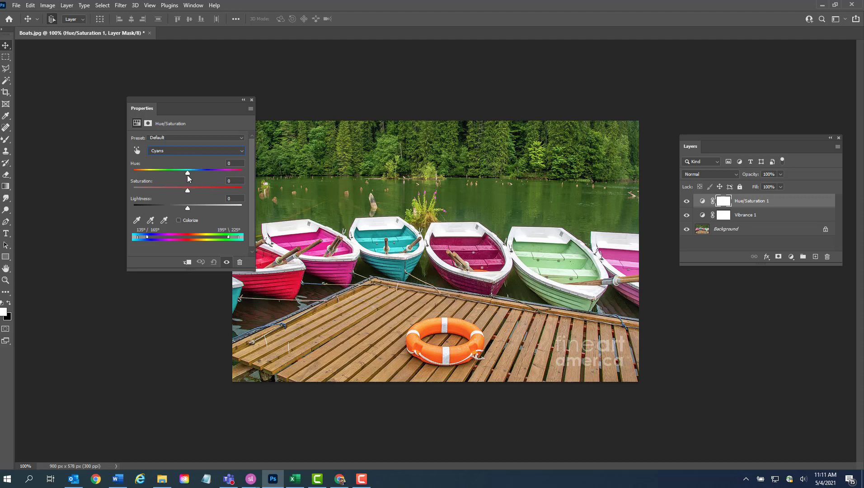
left_click_drag(188, 174, 210, 178)
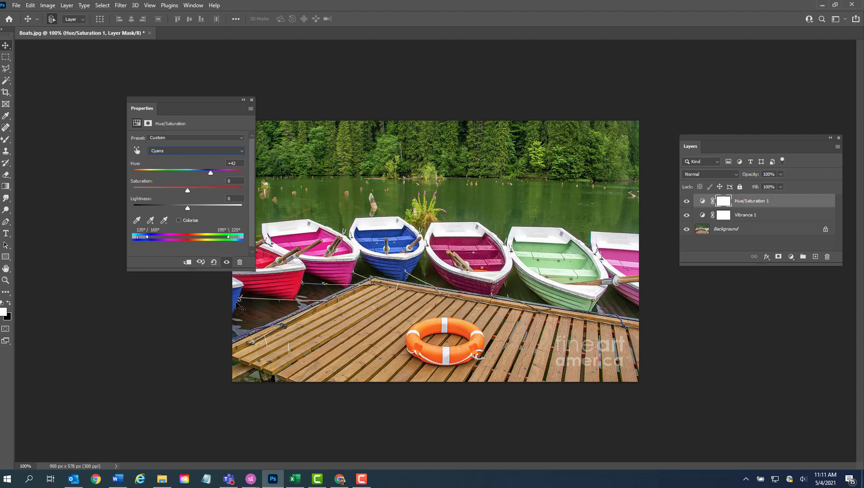
left_click_drag(211, 174, 153, 177)
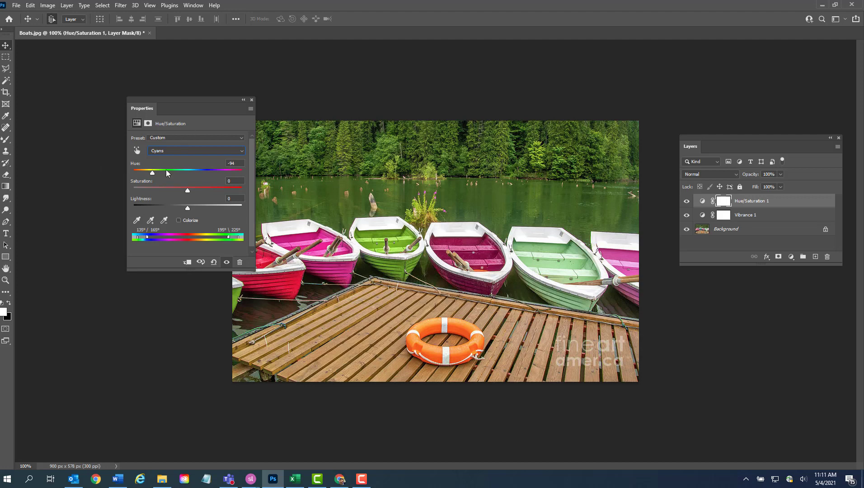
left_click_drag(152, 174, 145, 175)
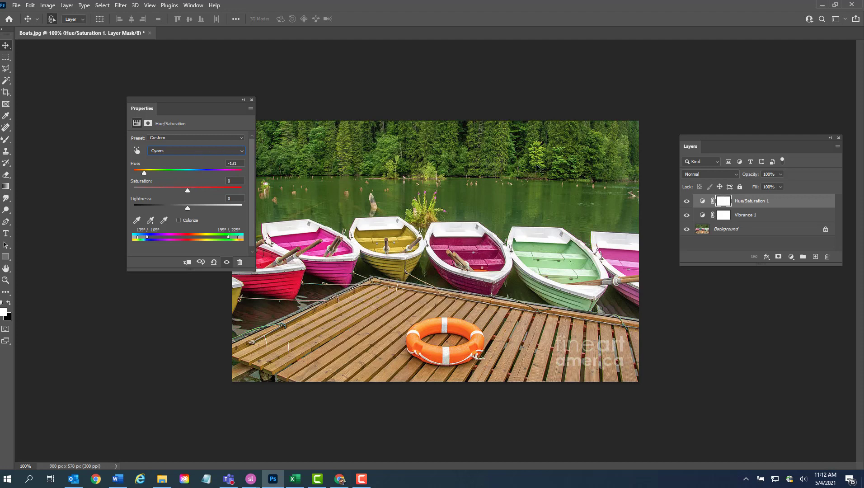
left_click(244, 151)
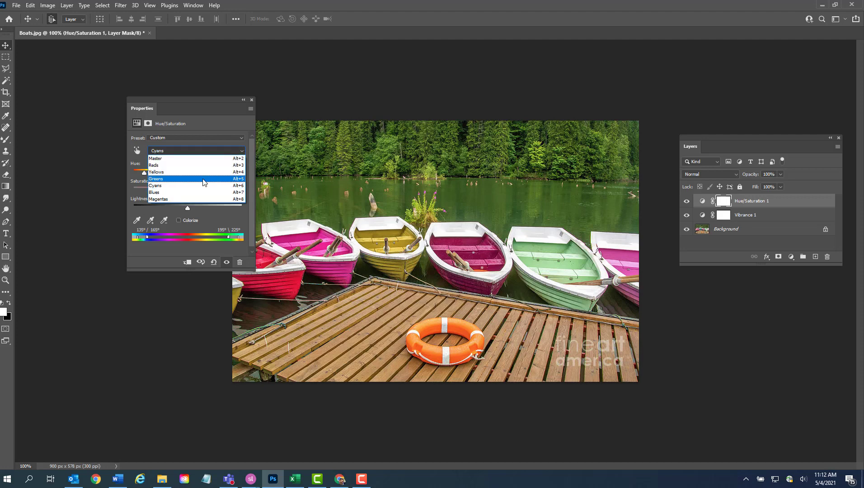
left_click(129, 155)
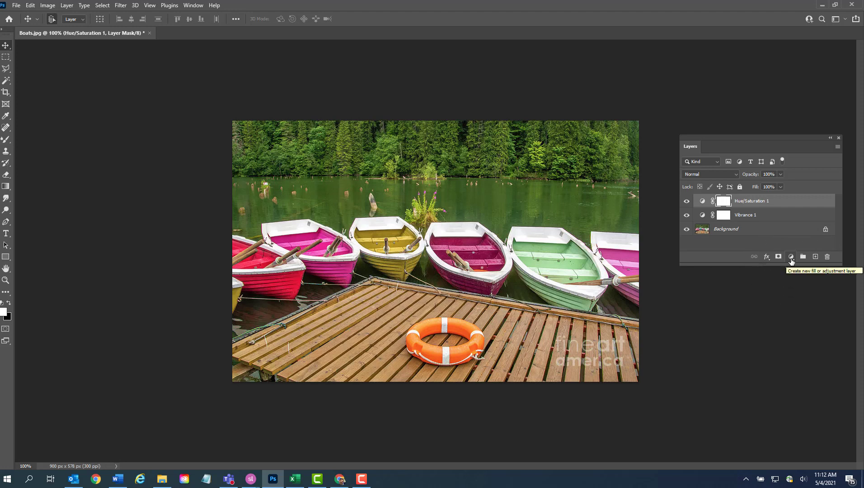
- Add a second Hue/Saturation adjustment layer on top with the Master saturation set to -100
left_click(792, 257)
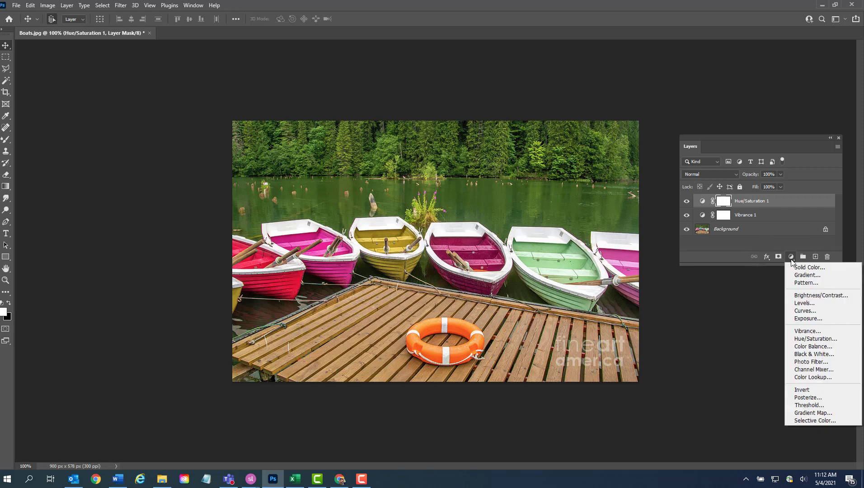
left_click(820, 338)
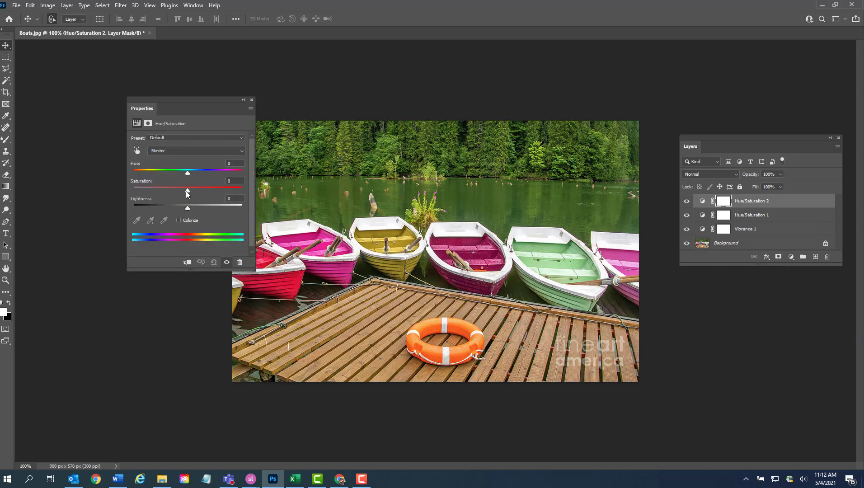
left_click_drag(188, 190, 126, 191)
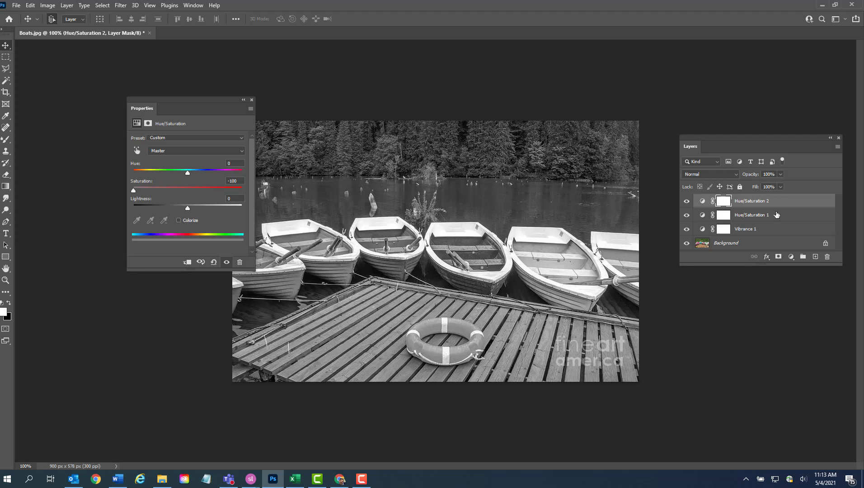
- Rename the top Hue/Saturation layer as Desaturate and close the adjustment settings
double_click(747, 202)
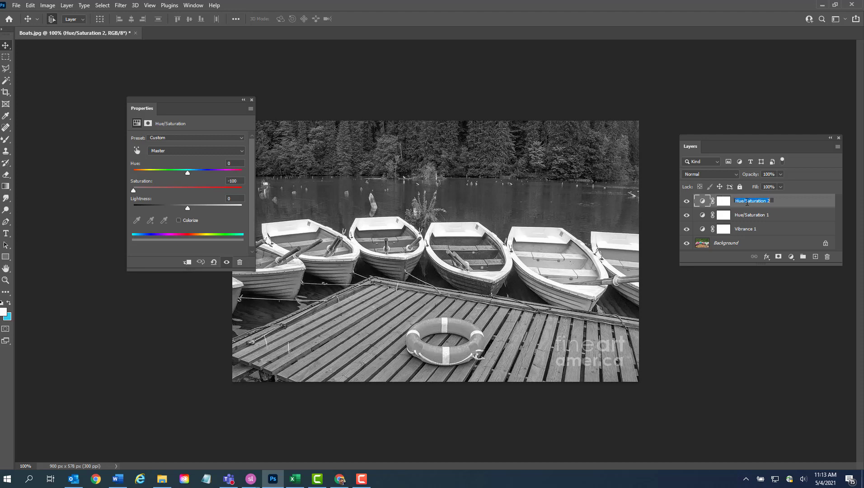
type("Desaturate")
left_click(762, 218)
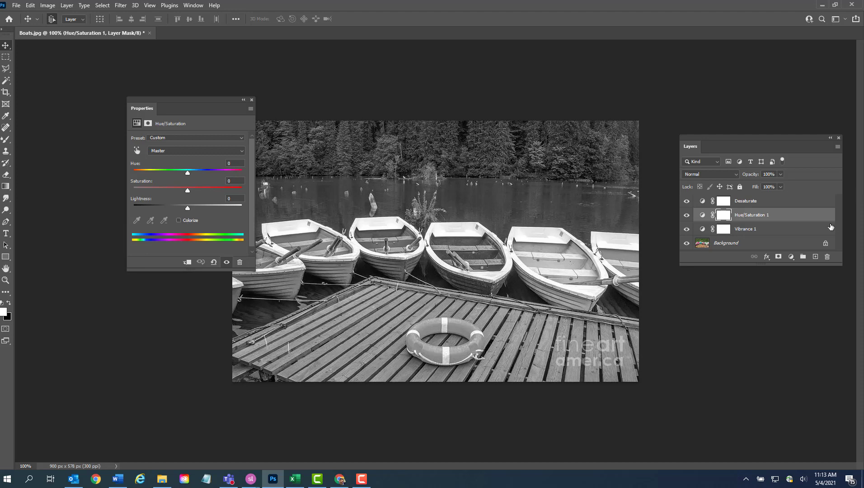
left_click(252, 100)
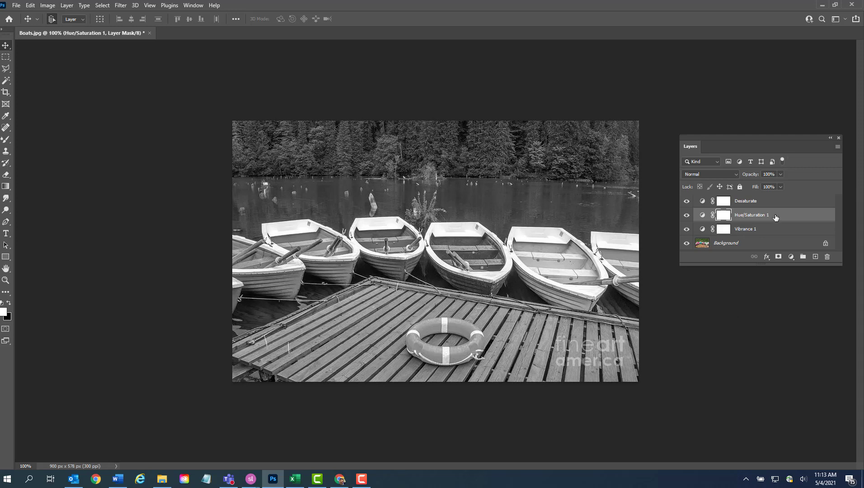
- Select the third boat from the left along the dock on the Background layer with the Object Selection tool
left_click(750, 244)
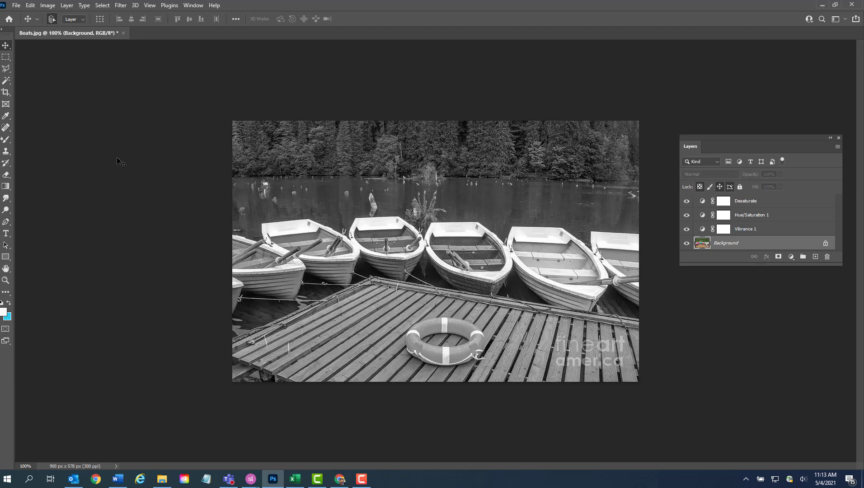
left_click(7, 82)
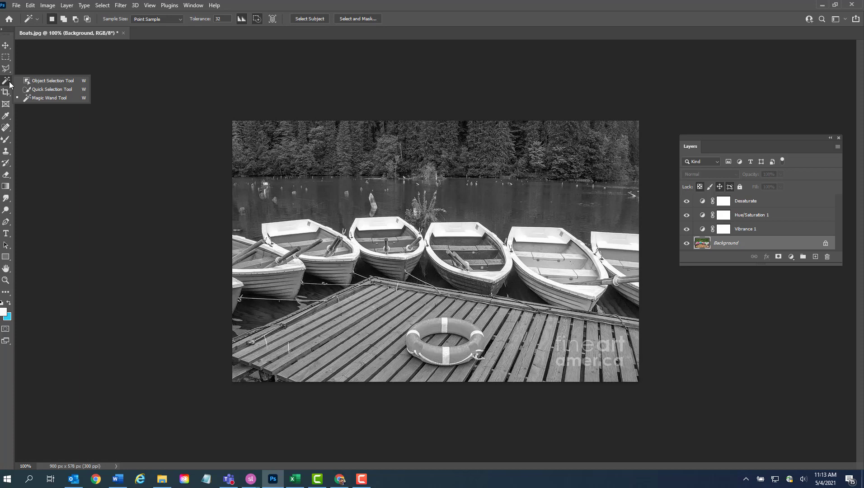
left_click(38, 84)
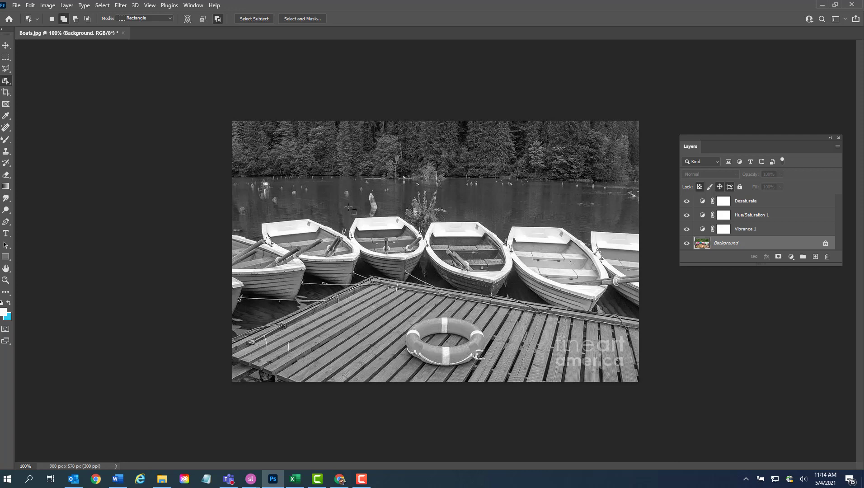
left_click_drag(347, 208, 426, 284)
- Black out the selected boat on the Desaturate layer's mask to restore its yellow colour, and clear the selection
left_click(783, 205)
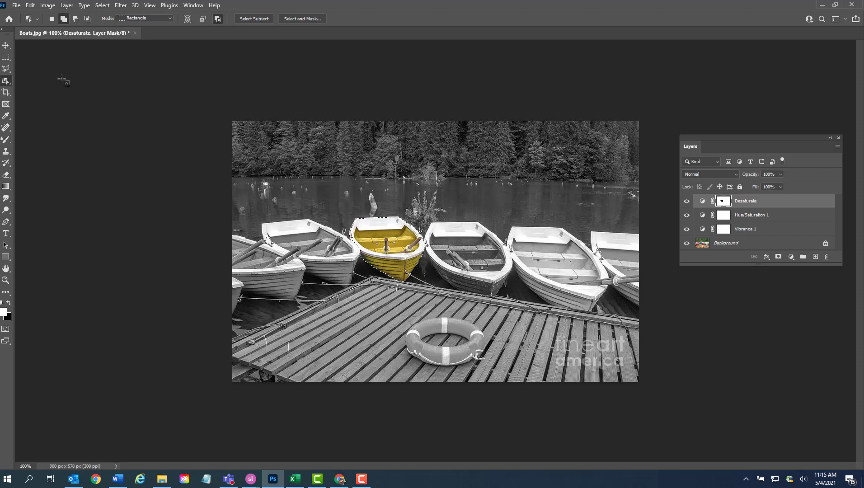
left_click(5, 57)
left_click(199, 182)
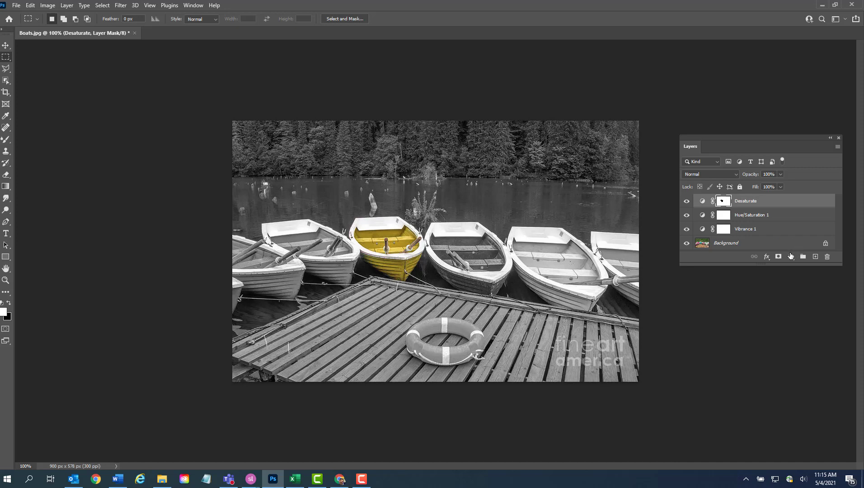
- Object-select the boat just right of the yellow one on the Background layer and black it out on the Desaturate mask
left_click(752, 246)
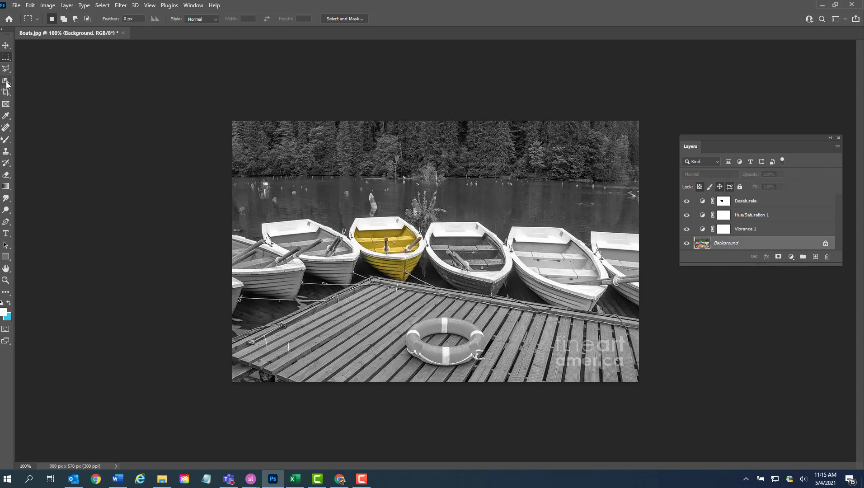
left_click(6, 83)
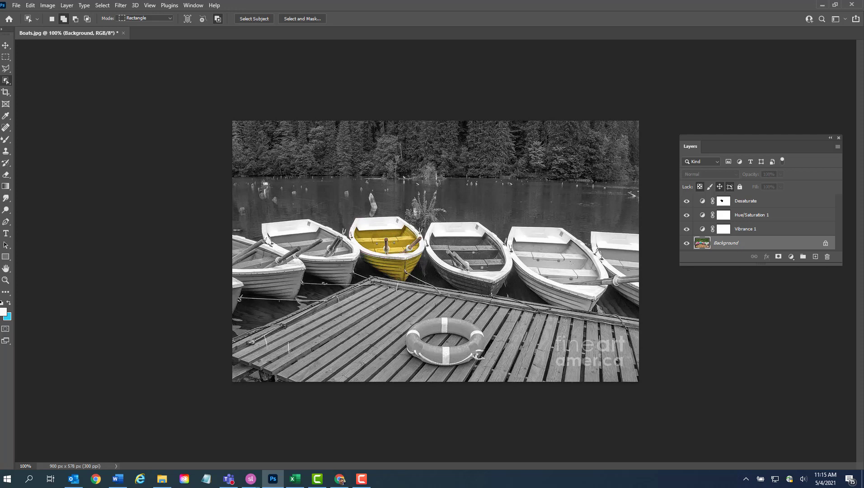
left_click_drag(424, 215, 514, 299)
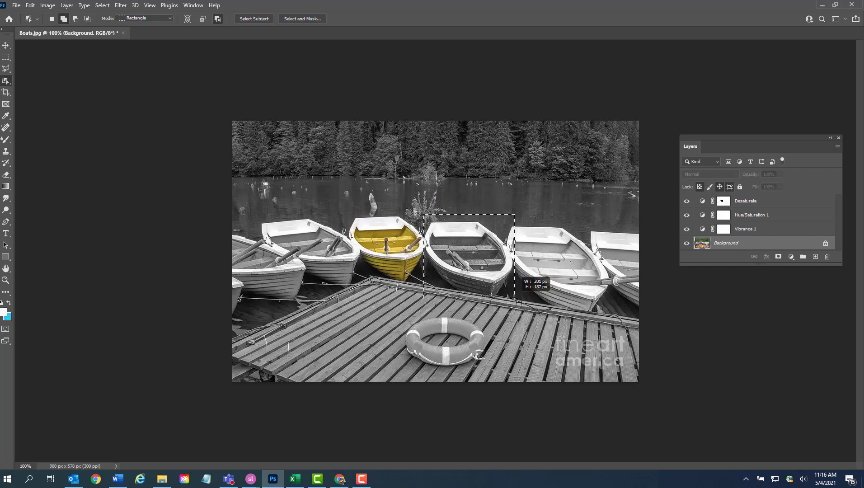
left_click_drag(515, 300, 514, 299)
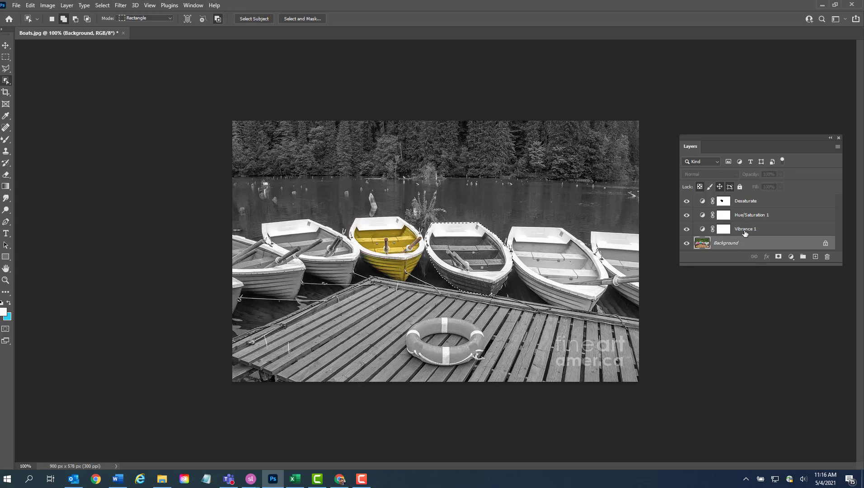
left_click(762, 205)
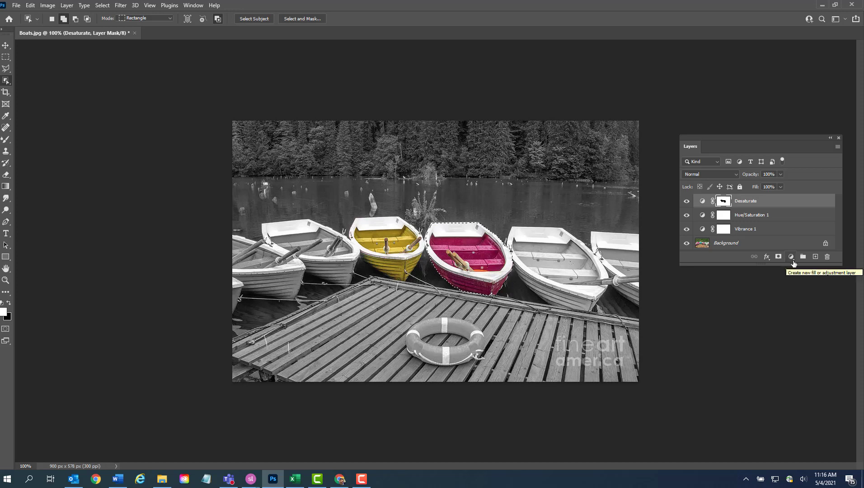
- Add a Hue/Saturation adjustment layer masked to the selected pink boat, set its Hue to +135 to turn it green, and close the settings
left_click(792, 259)
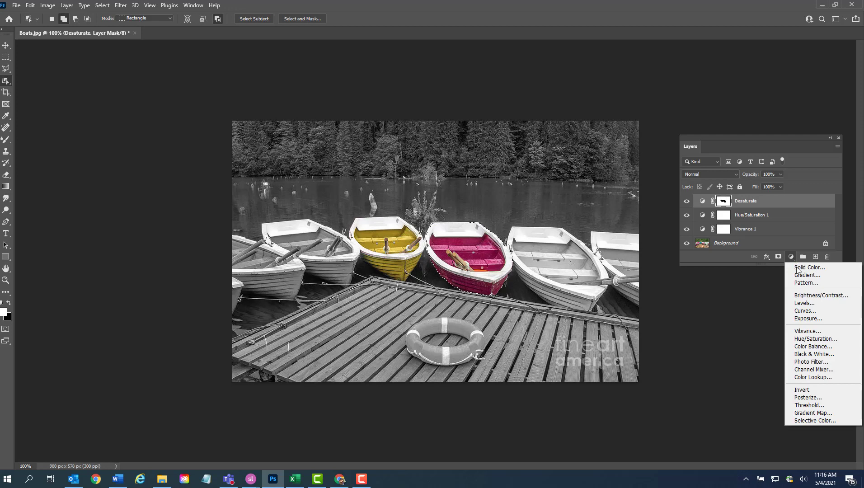
left_click(829, 339)
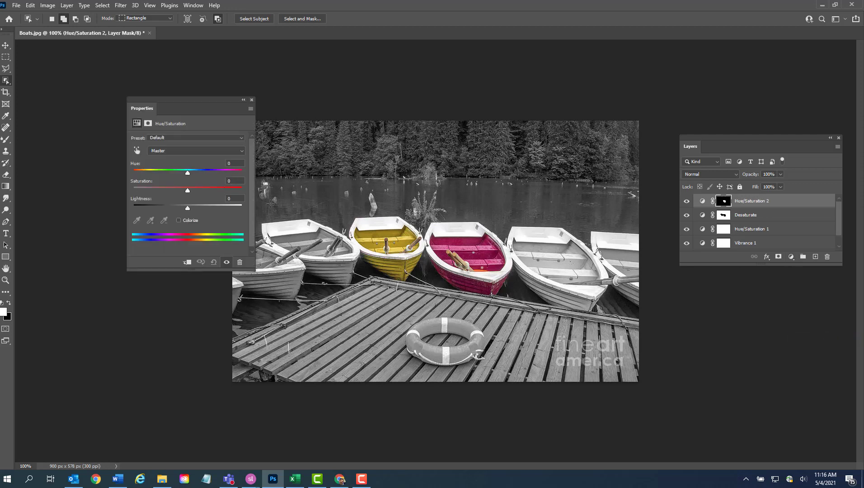
left_click(189, 174)
left_click_drag(188, 174, 232, 175)
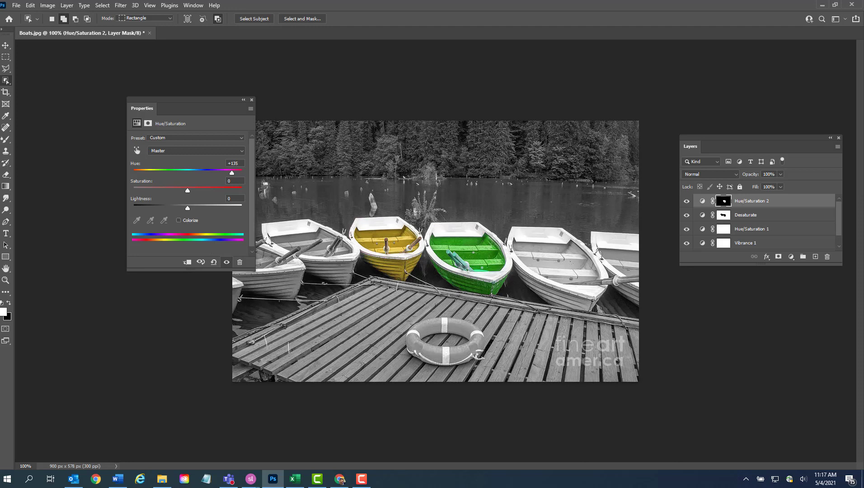
left_click(251, 99)
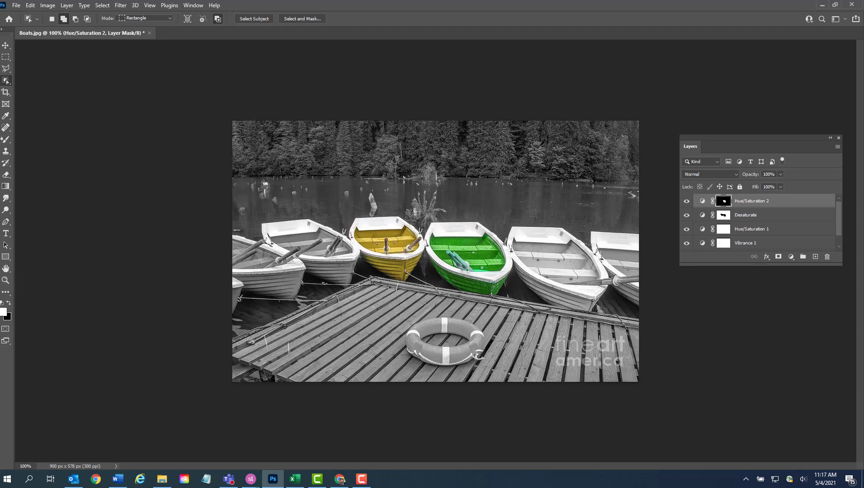
- Toggle the Hue/Saturation 2, Desaturate and Hue/Saturation 1 layers off and on one at a time to compare their effects
left_click(687, 202)
left_click(687, 201)
left_click(687, 202)
left_click(687, 202)
left_click(687, 220)
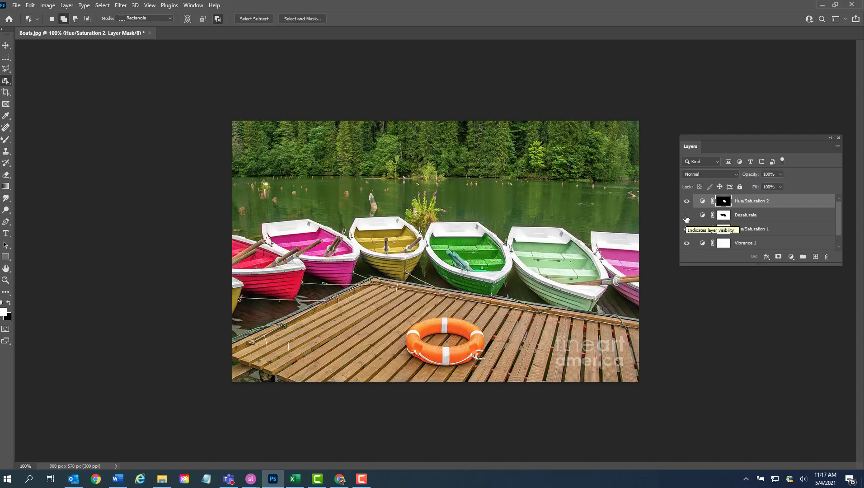
left_click(687, 216)
left_click(686, 216)
left_click(686, 216)
left_click(687, 230)
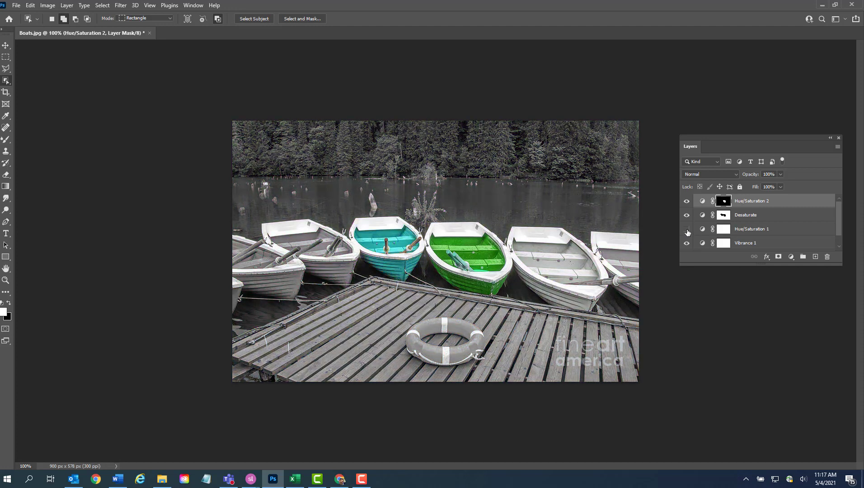
left_click(687, 231)
left_click(687, 230)
left_click(687, 231)
- Hide the three upper adjustment layers, show Desaturate again, and briefly preview Hue/Saturation 2, leaving both Hue/Saturation layers hidden
left_click(687, 202)
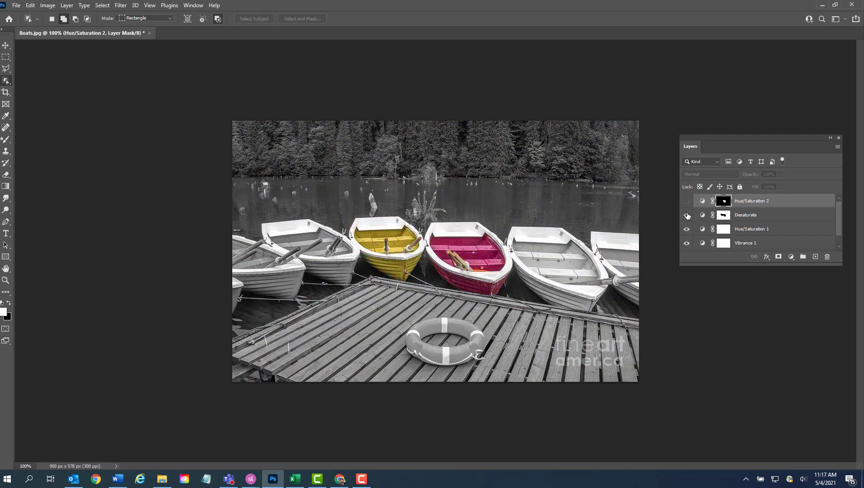
left_click(687, 216)
left_click(687, 230)
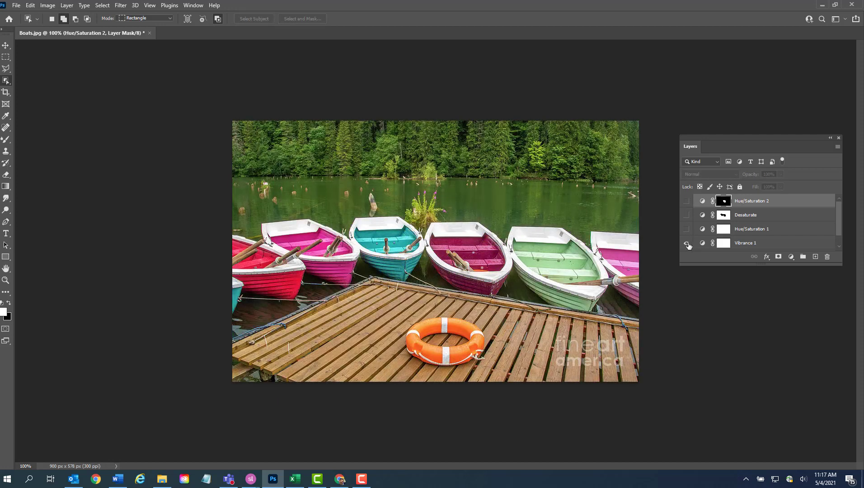
left_click(687, 216)
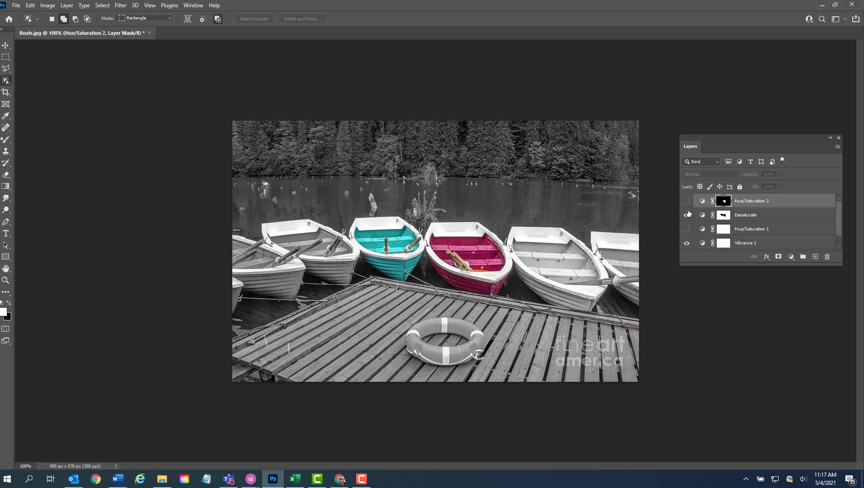
left_click(687, 201)
left_click(688, 201)
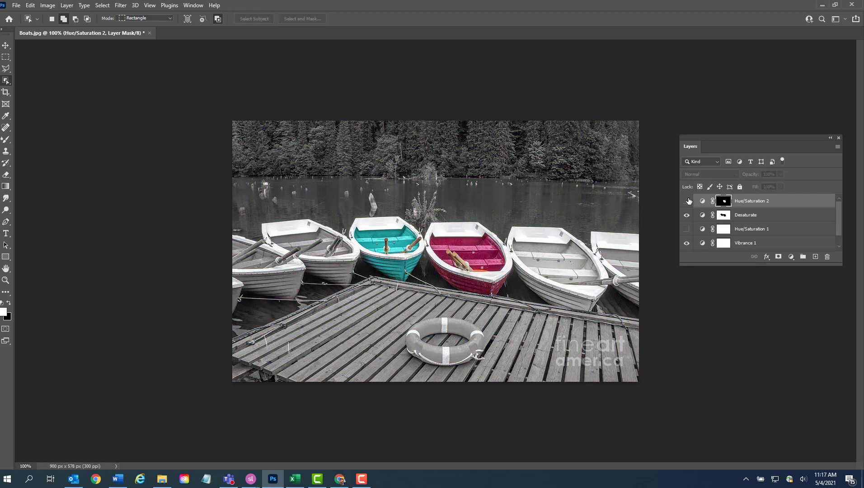